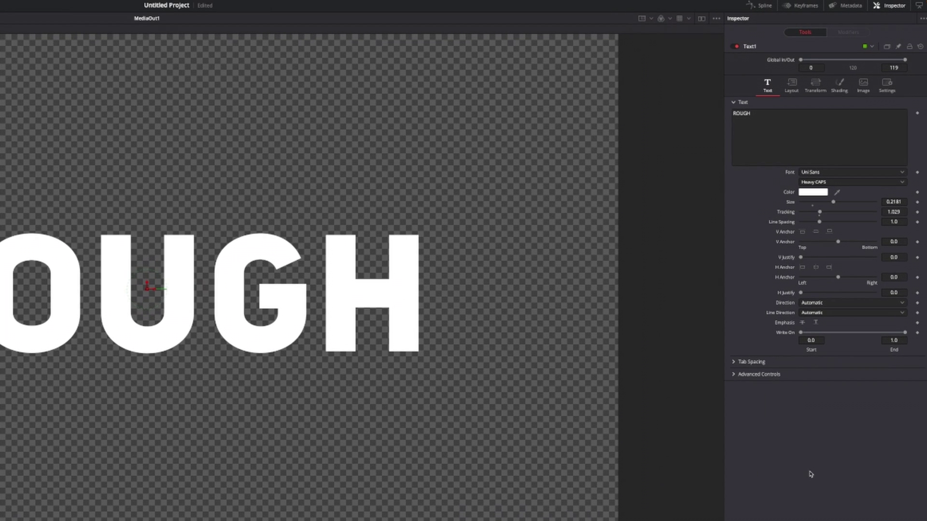
- Toggle the Inspector off and back on, then select the ROUGH text field of Text1
left_click(884, 5)
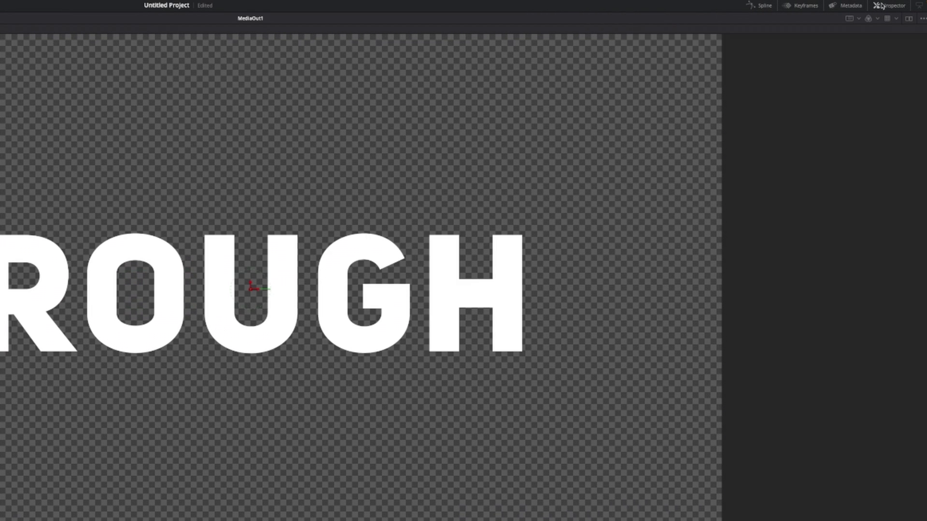
left_click(881, 5)
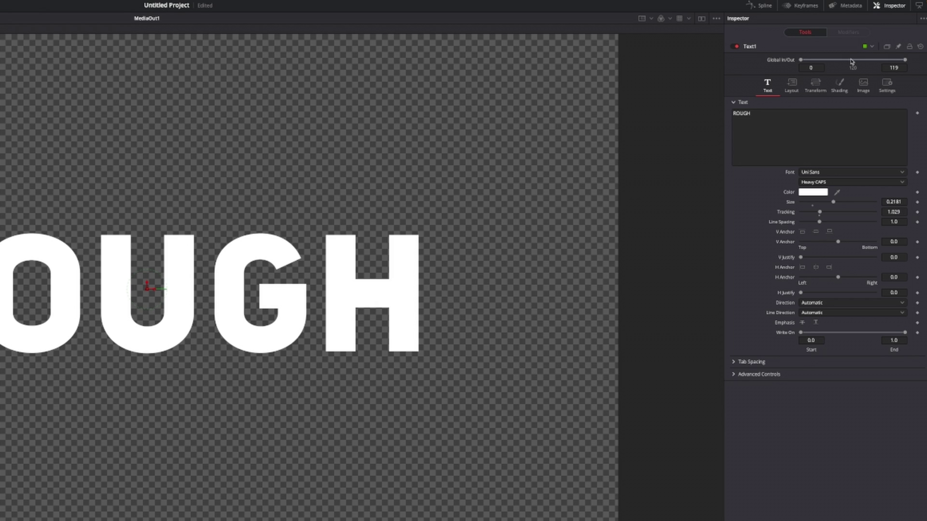
left_click(787, 121)
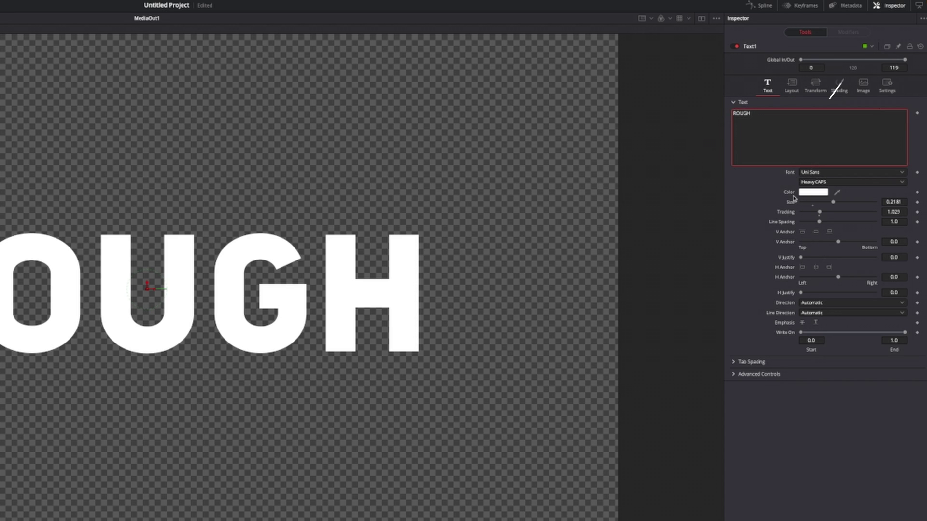
- Give ROUGH outline shading of type Image with a Clip image source, then browse for the texture
left_click(840, 87)
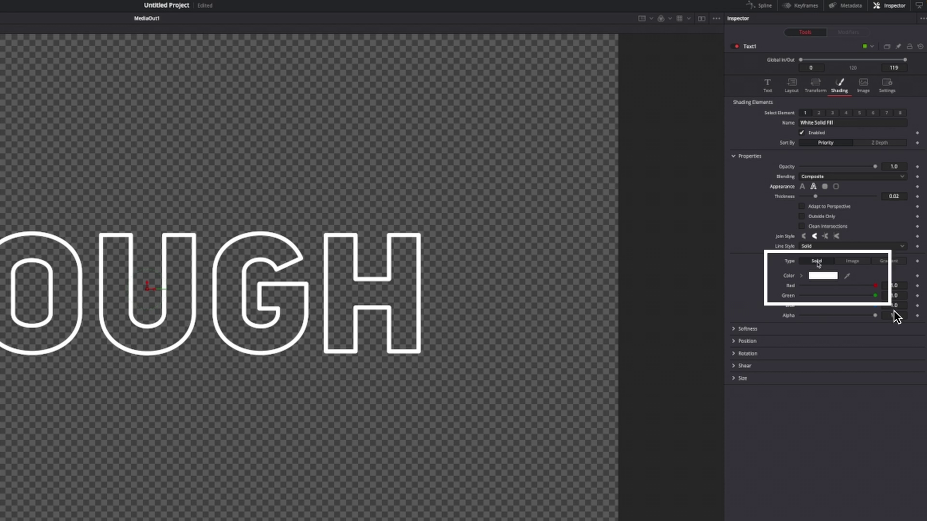
left_click(846, 263)
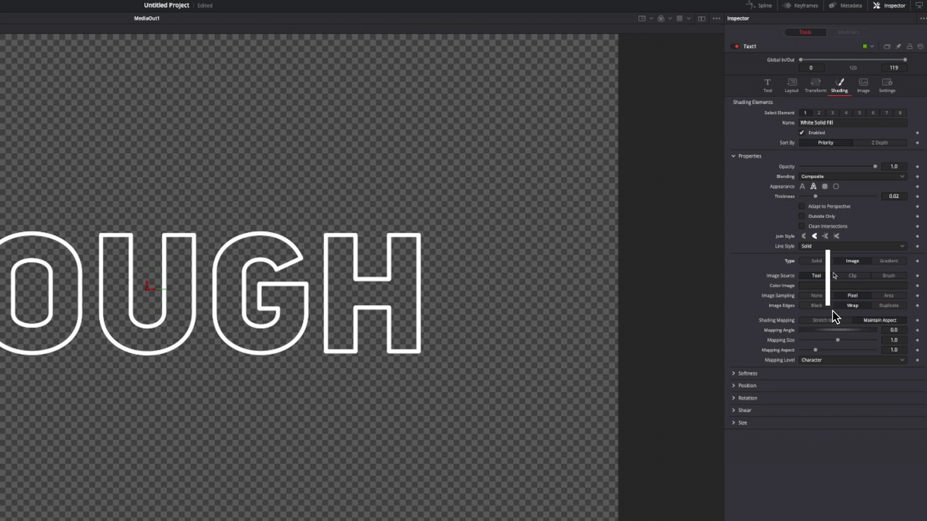
left_click(844, 277)
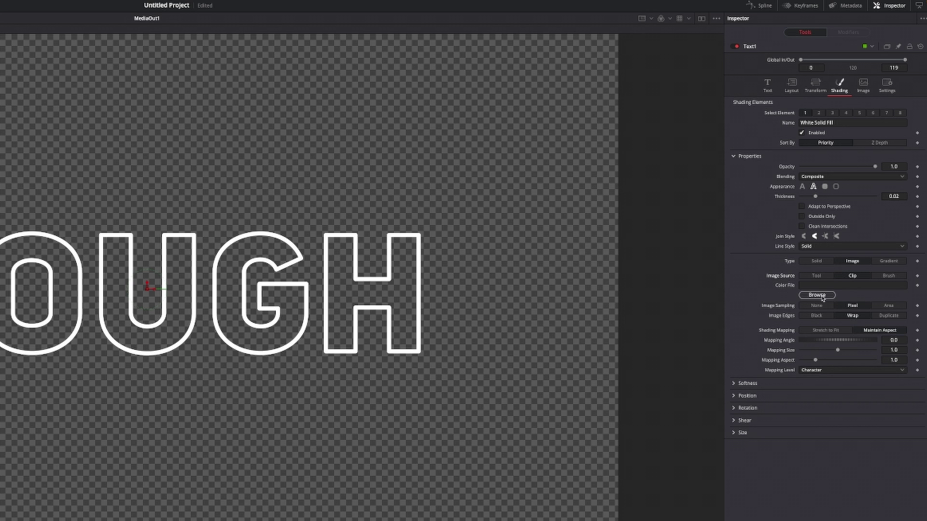
left_click(822, 296)
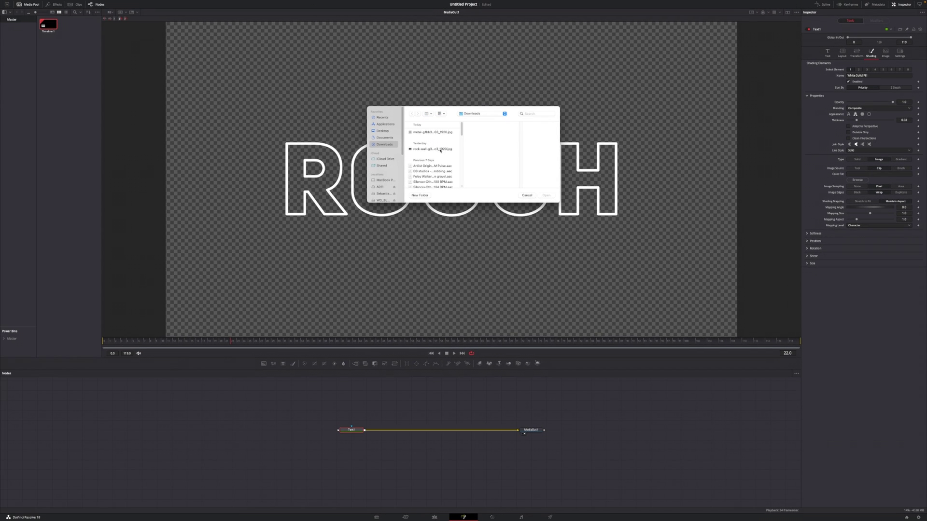
- Load the rock-wall JPG as the shading clip and exit the full-screen viewer
left_click(399, 166)
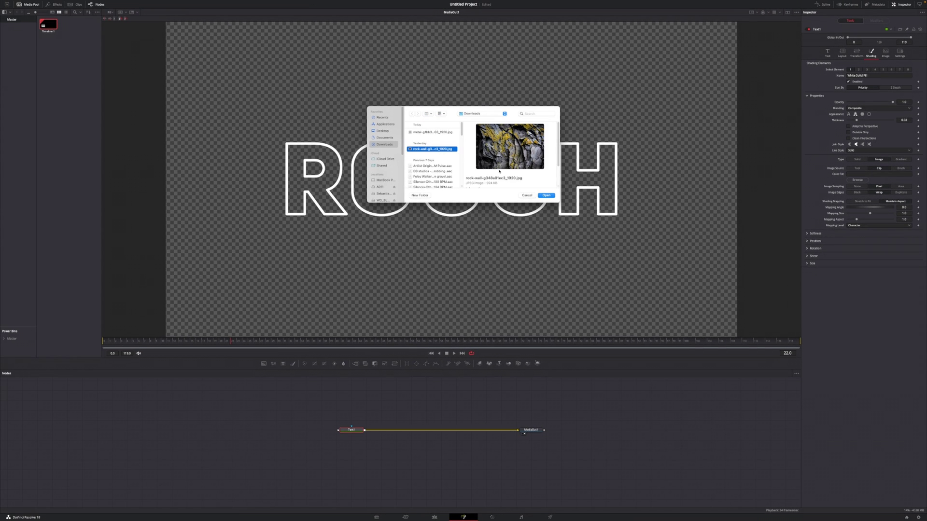
left_click(546, 196)
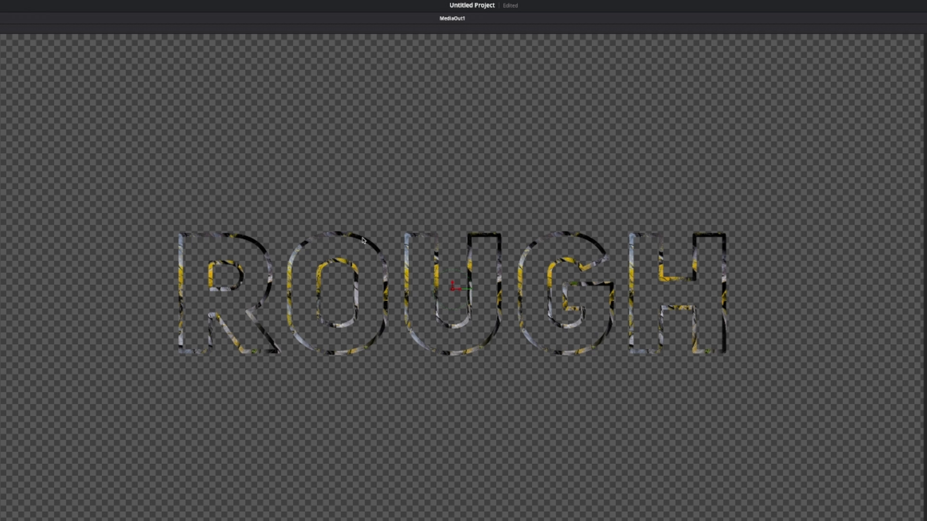
key("shift+f")
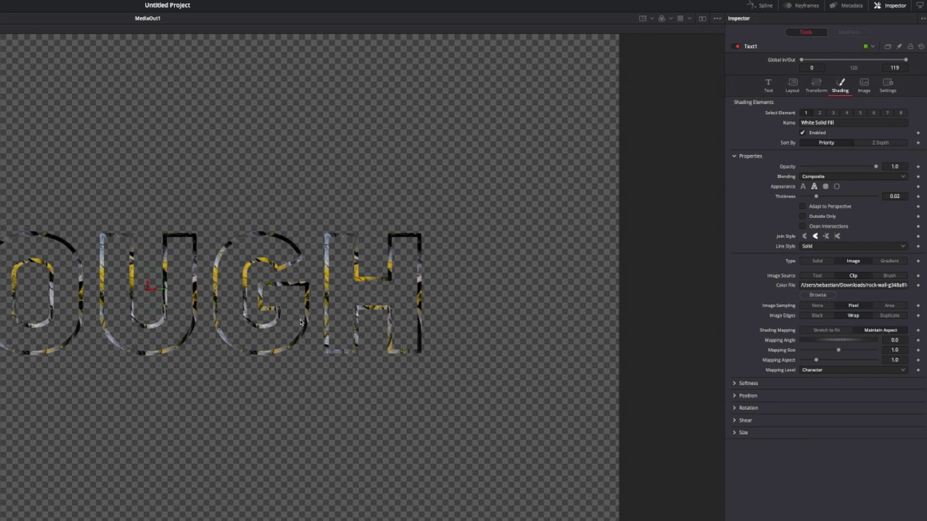
- Set Mapping Level to Text, enlarge Mapping Size slightly and lower Mapping Aspect a little
left_click(820, 372)
left_click(819, 390)
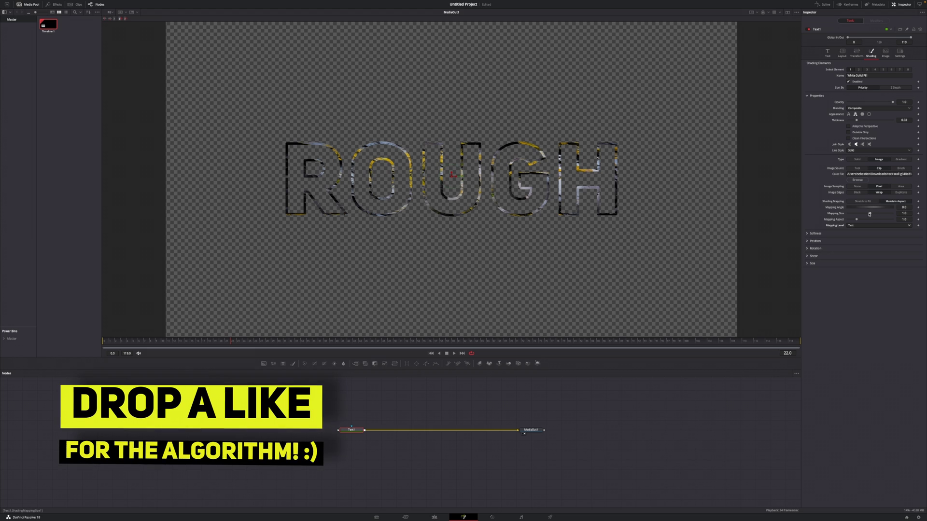
left_click_drag(870, 214, 887, 213)
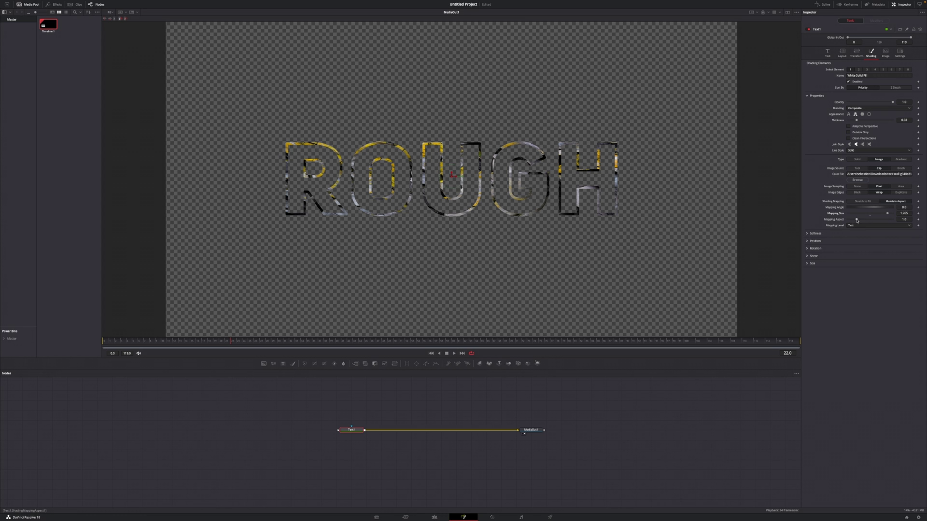
left_click_drag(856, 220, 855, 219)
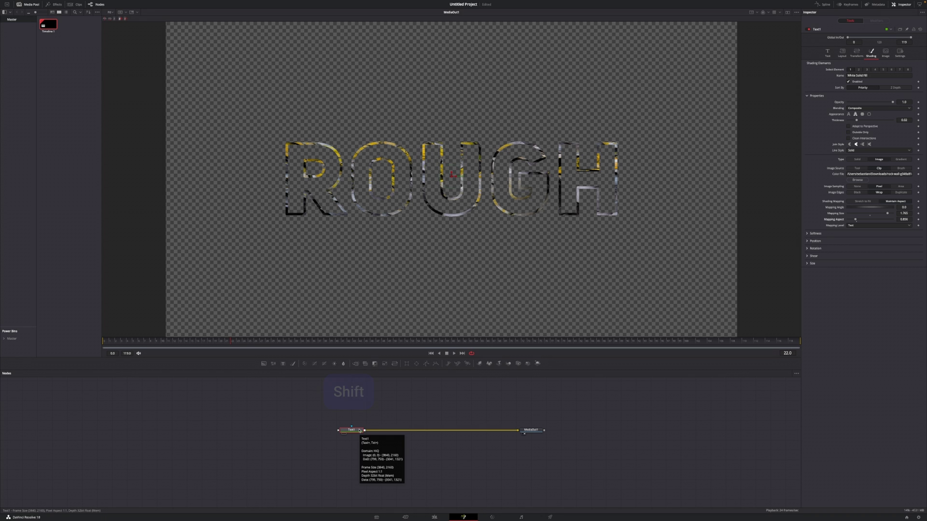
- Add a Displace node via tool search and drop it onto the Text1–MediaOut1 link
key("shift+space")
type("brighten")
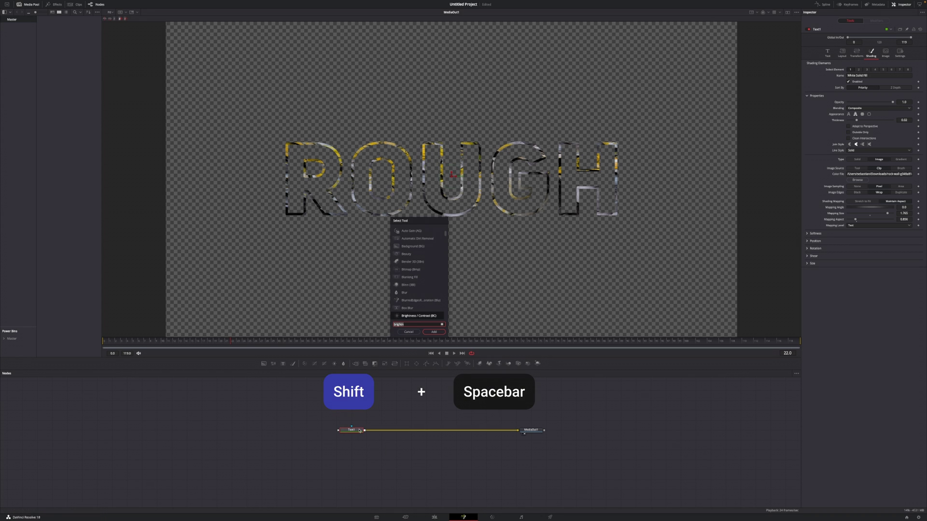
key("BackSpace")
key("BackSpace")
key("BackSpace")
key("BackSpace")
key("BackSpace")
key("BackSpace")
key("BackSpace")
key("BackSpace")
type("disp")
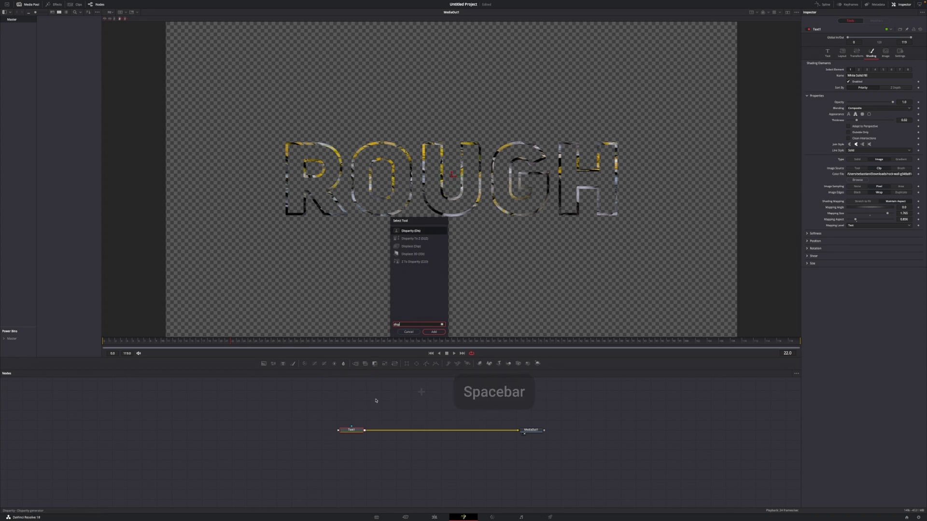
left_click(413, 247)
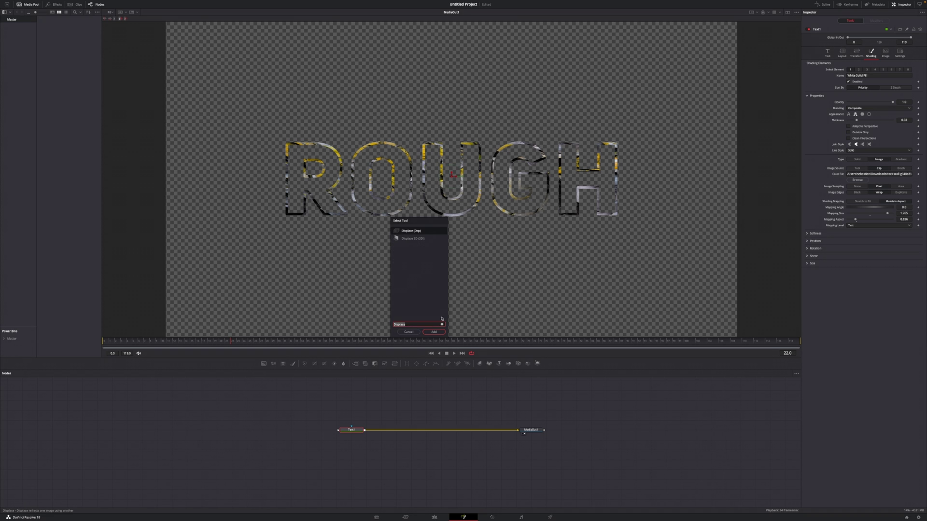
left_click(434, 334)
left_click_drag(388, 431, 413, 430)
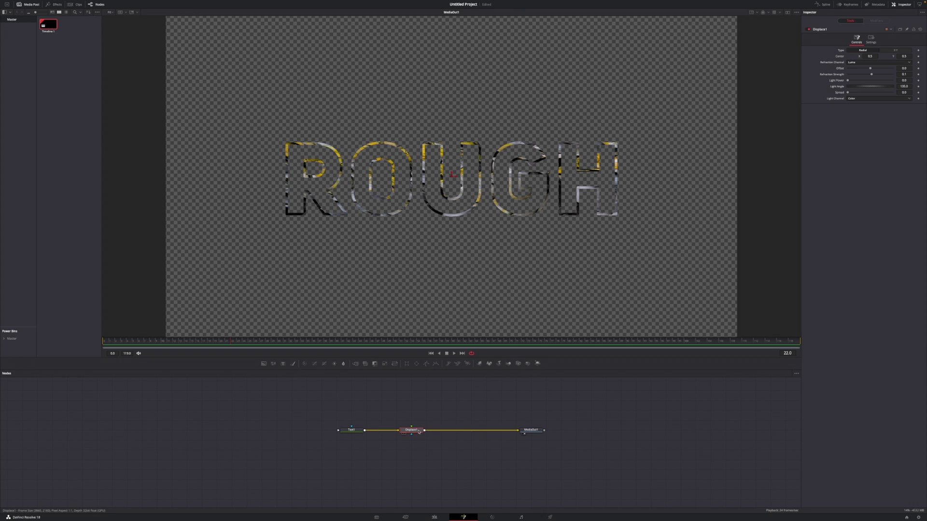
mouse_move(419, 431)
left_mouse_down()
mouse_move(420, 452)
mouse_move(414, 436)
left_mouse_up()
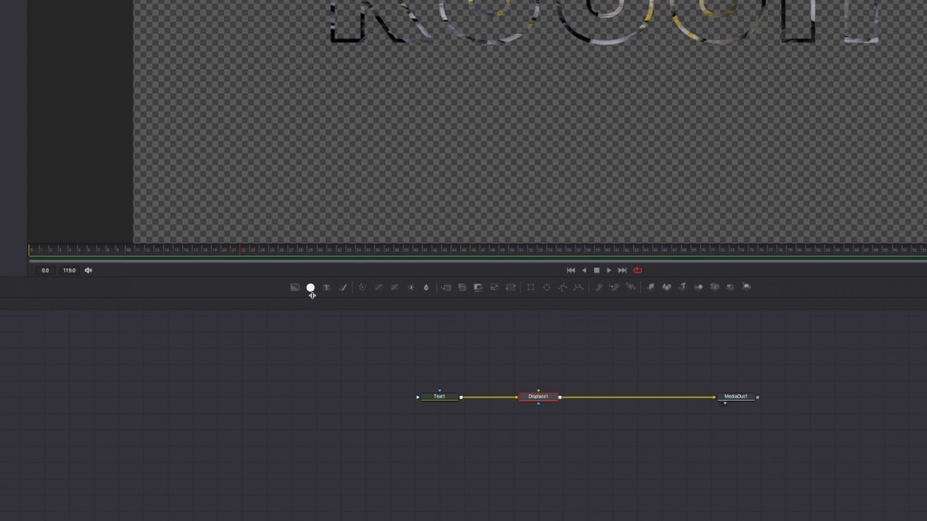
- Add a FastNoise1 node from the toolbar and a CreateBumpMap1 node after it
left_click(310, 288)
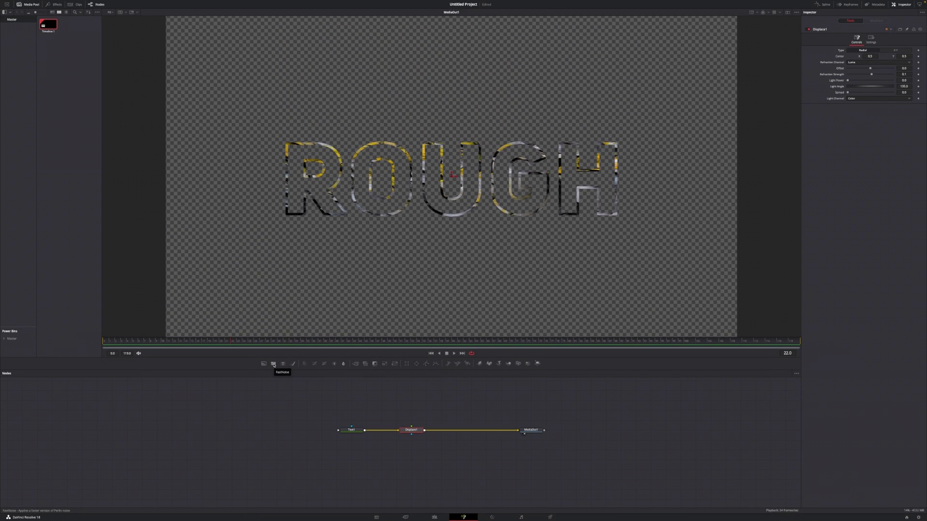
left_click_drag(274, 364, 347, 401)
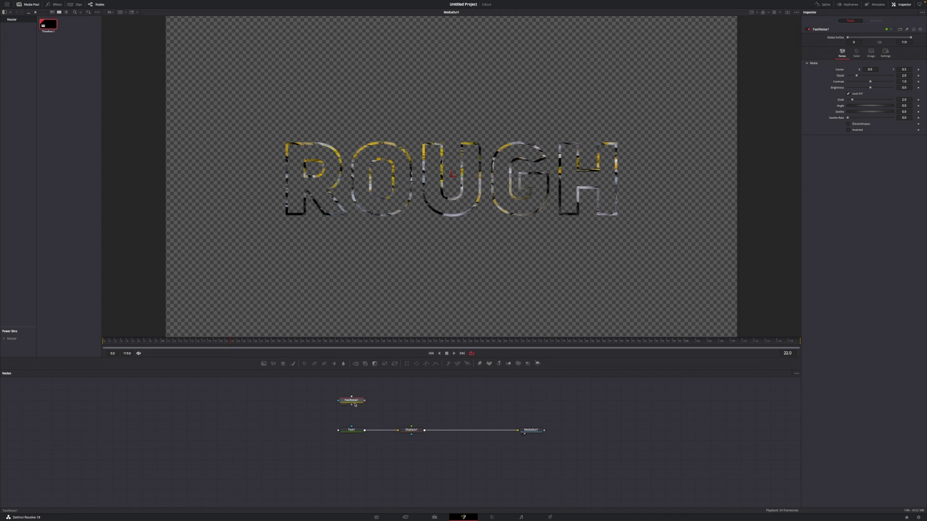
key("shift+space")
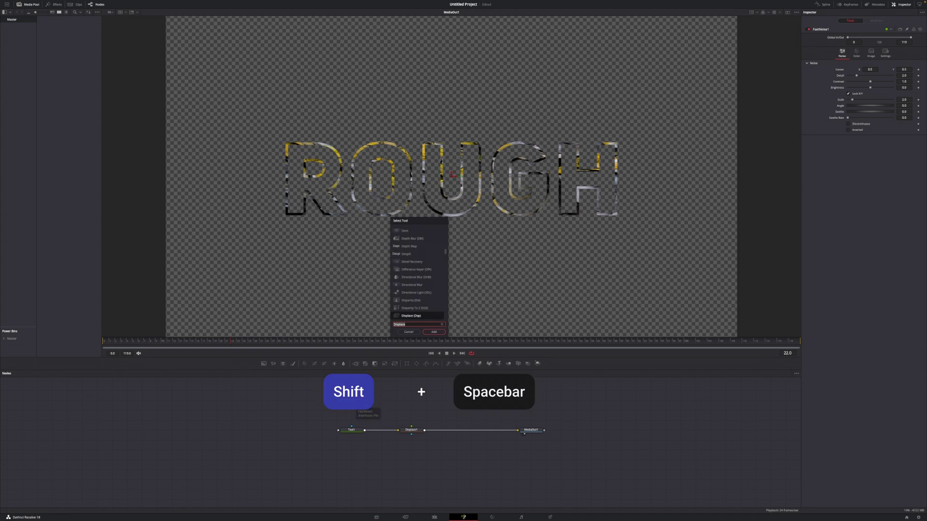
type("create")
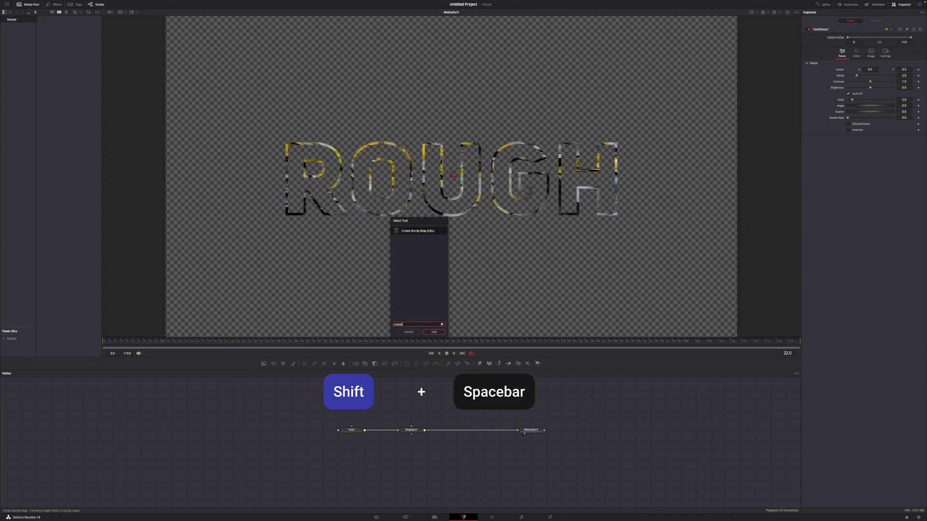
left_click(434, 332)
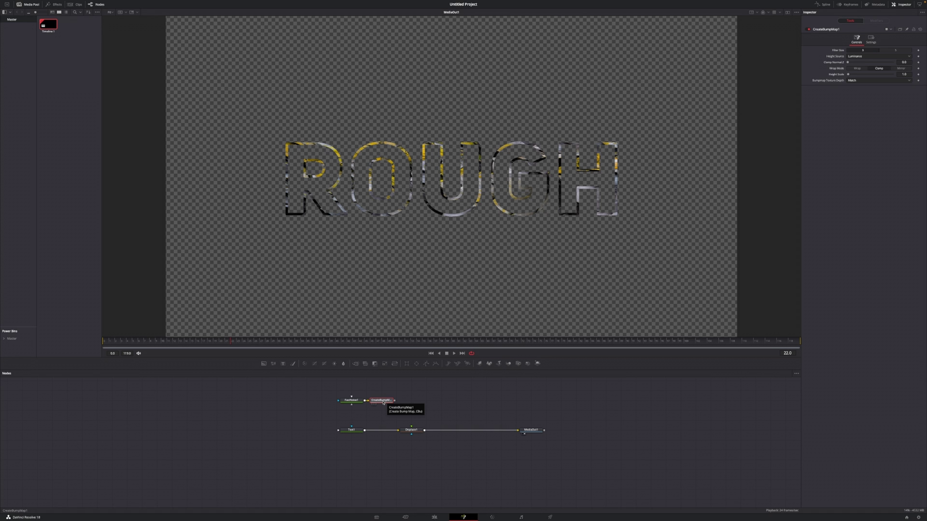
- Add a Brightness / Contrast node after CreateBumpMap1, wire it into Displace1, and lower its Brightness
key("shift+space")
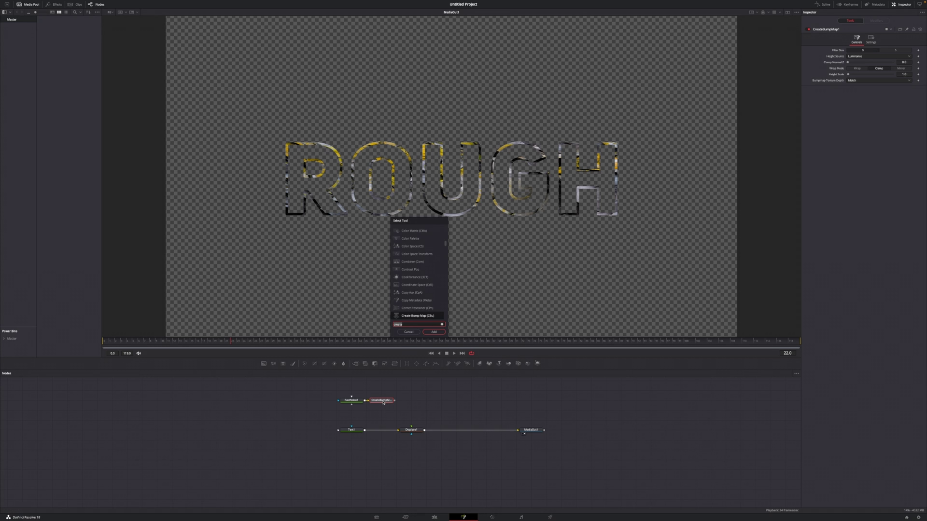
type("brigh")
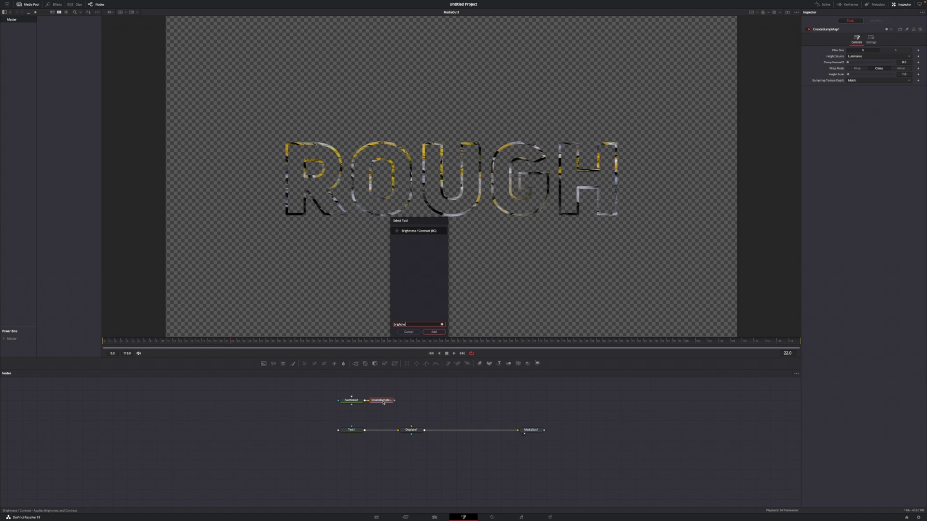
type("tne")
key("Return")
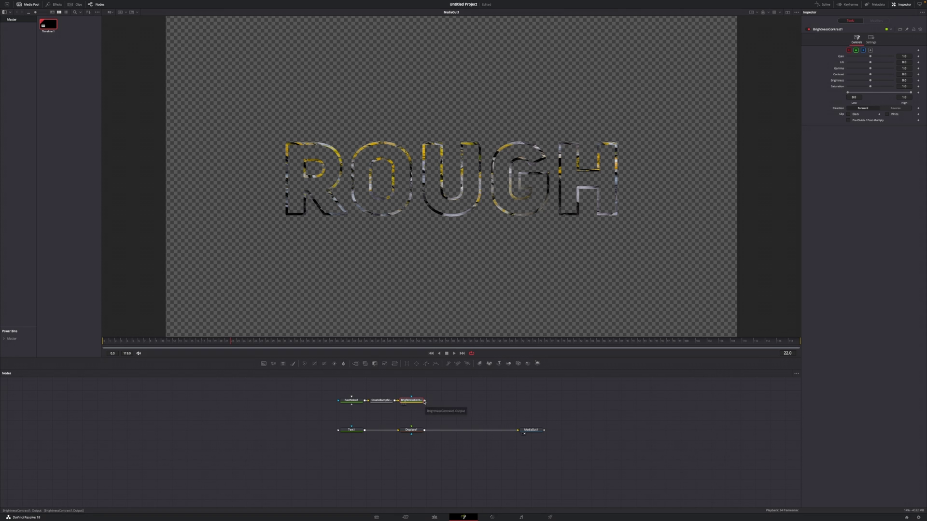
left_click_drag(425, 401, 411, 427)
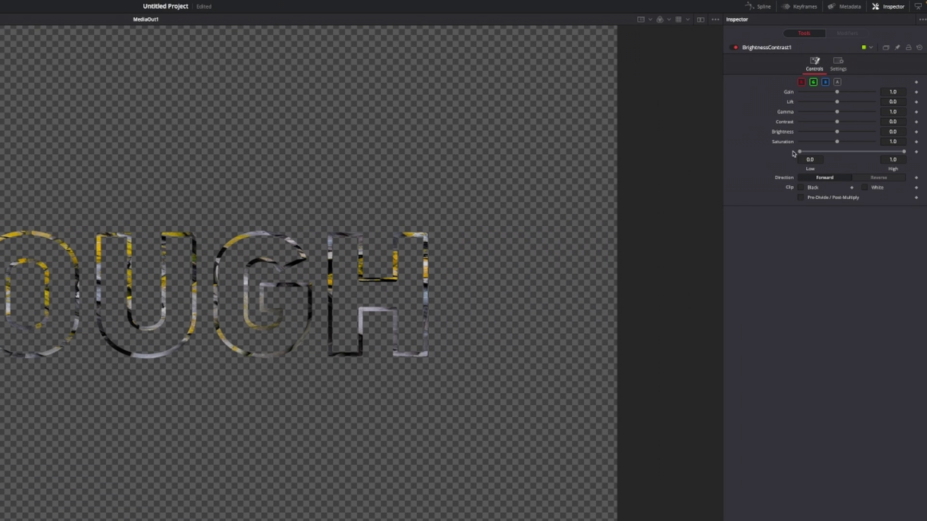
left_click_drag(837, 131, 819, 132)
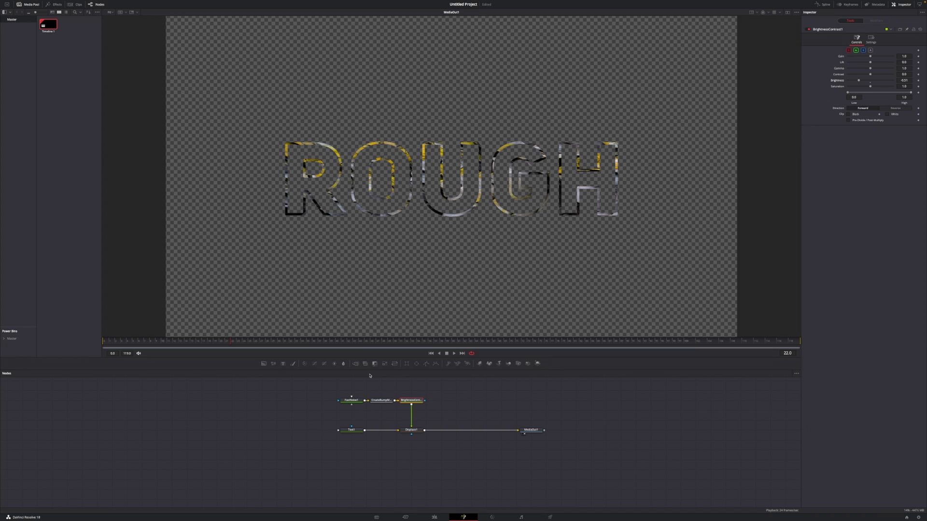
left_click(360, 400)
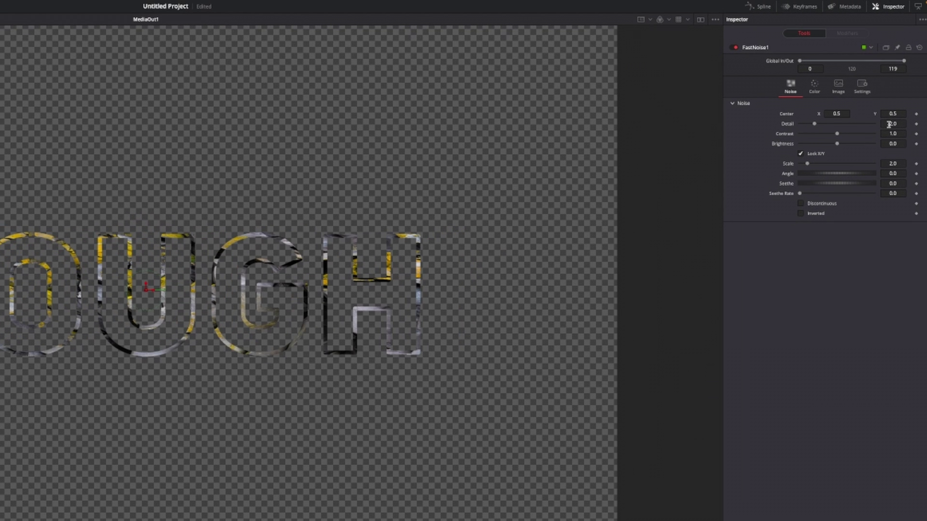
- Set FastNoise1 Detail to 35, Contrast to 1.5 and Brightness to about -0.89
left_click(890, 125)
type("35")
key("Return")
left_click(891, 133)
type("1.5")
key("Tab")
left_click_drag(837, 143, 795, 144)
- Unlock X/Y, set X Scale 10.0, Y Scale 4.6, Angle 63, and enable Discontinuous and Inverted
left_click(800, 154)
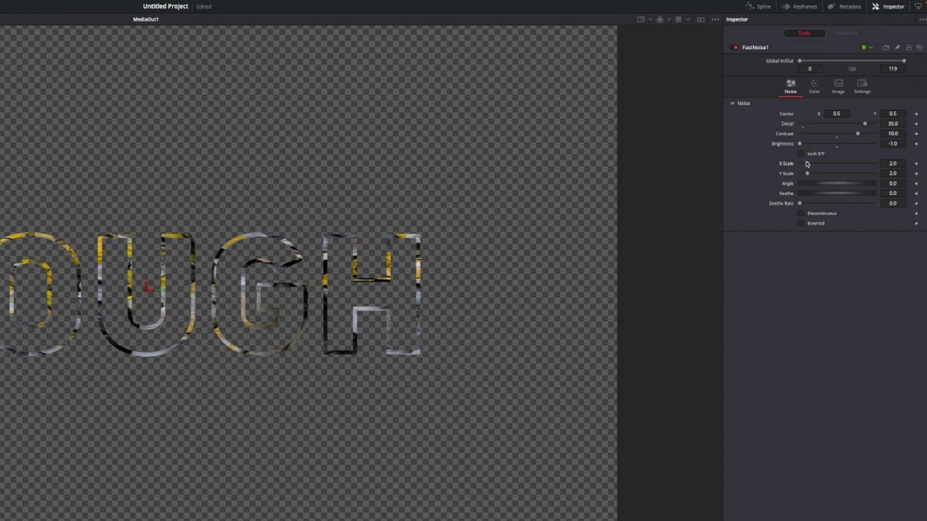
left_click_drag(807, 164, 889, 162)
left_click_drag(809, 174, 822, 175)
left_click(894, 184)
type("63")
key("Tab")
left_click(801, 214)
left_click(801, 224)
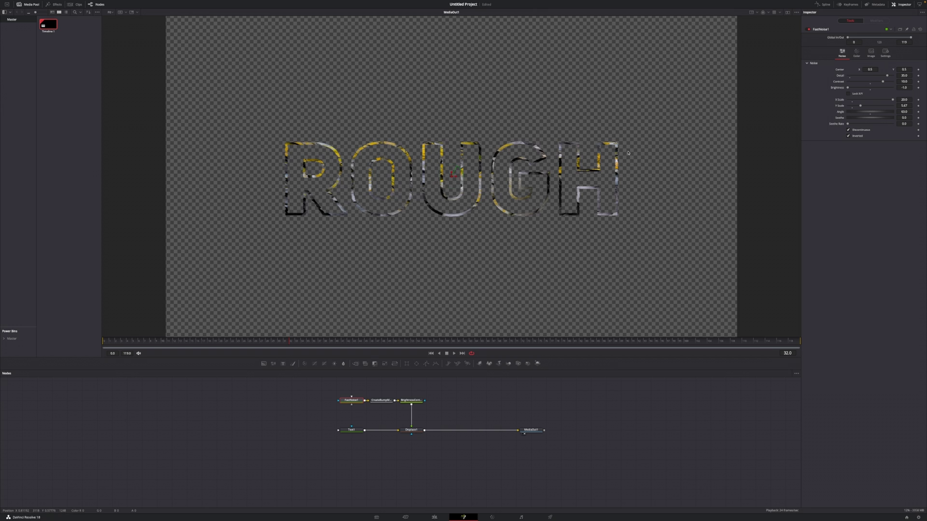
scroll(627, 153, "up", 4)
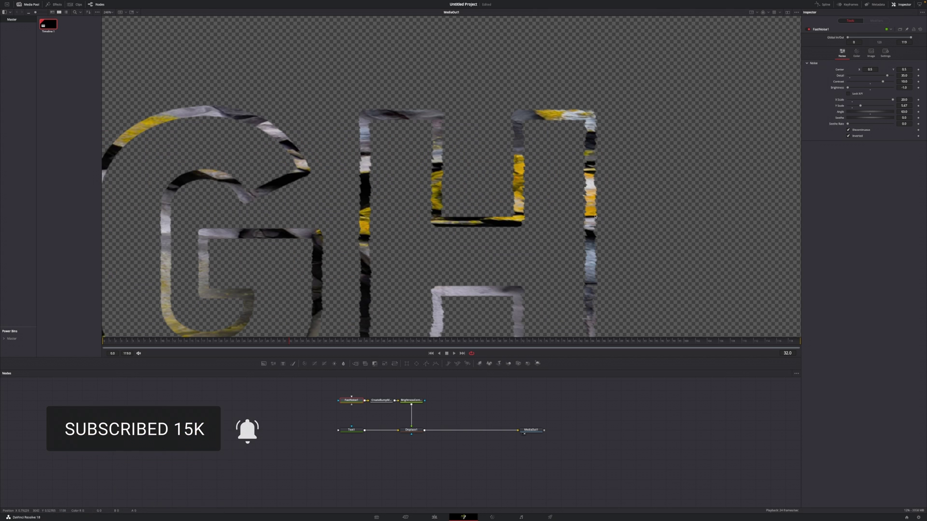
scroll(587, 218, "down", 5)
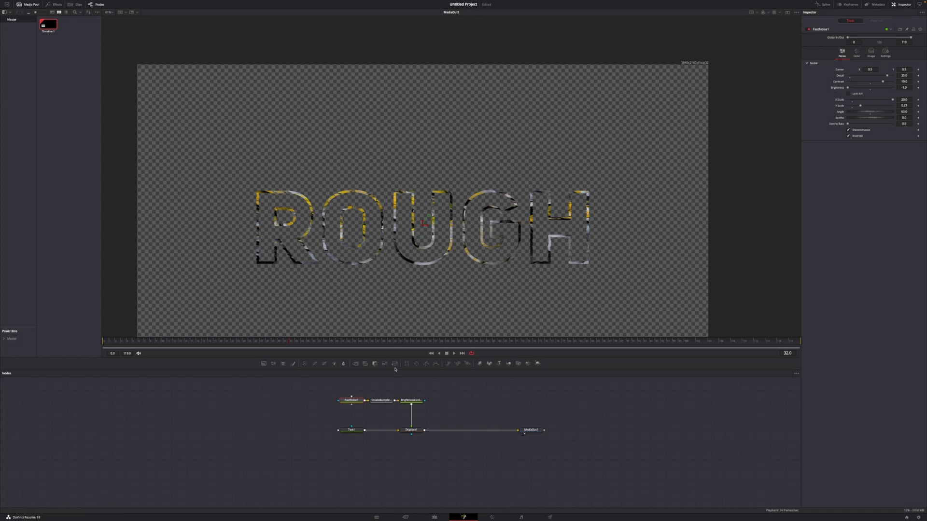
- Set CreateBumpMap1's Filter Size to 5 and Height Scale to 2.67
left_click(381, 401)
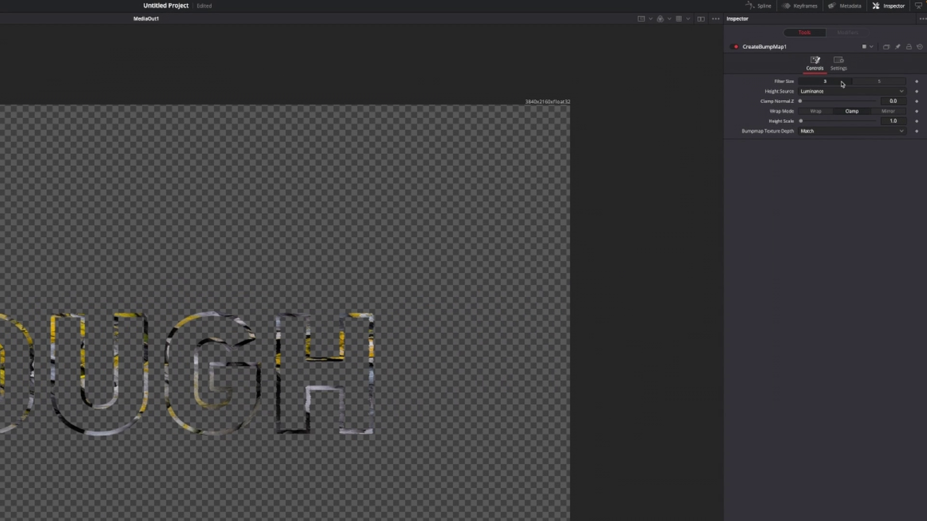
left_click(866, 83)
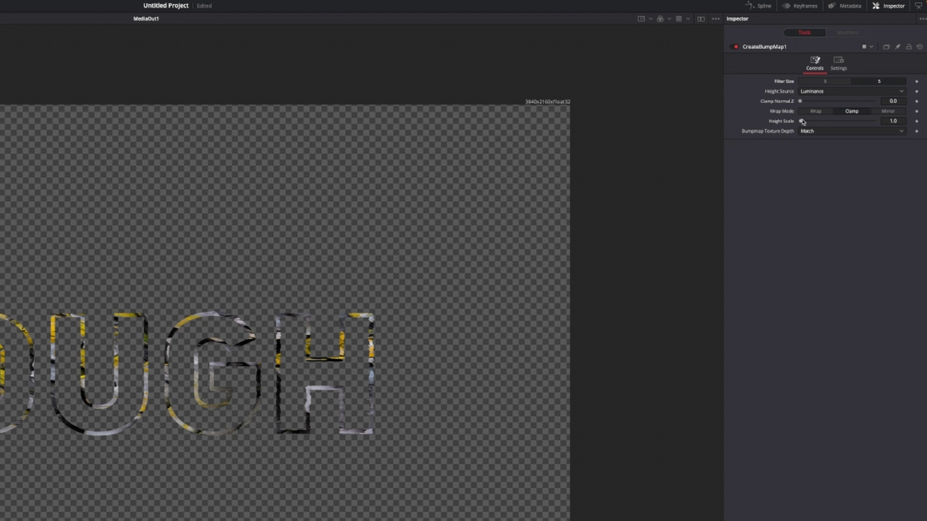
left_click_drag(802, 122, 805, 122)
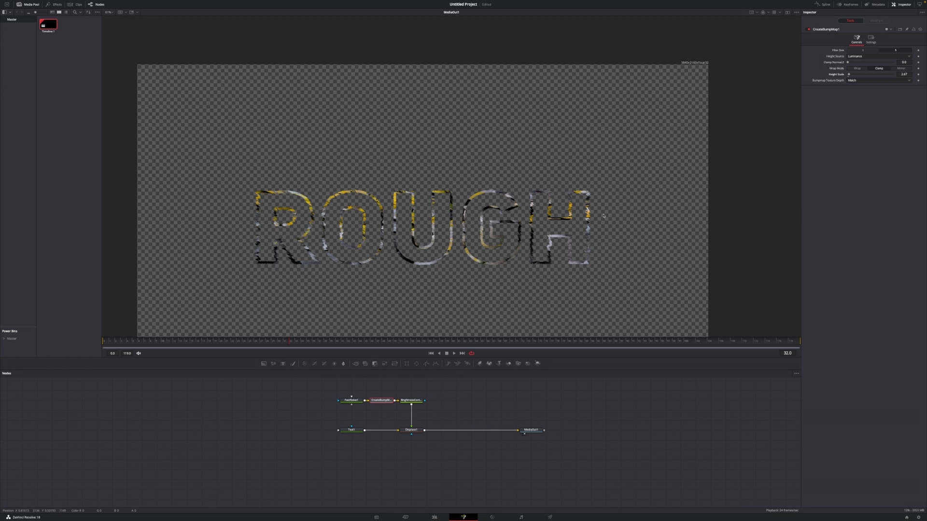
scroll(604, 216, "up", 5)
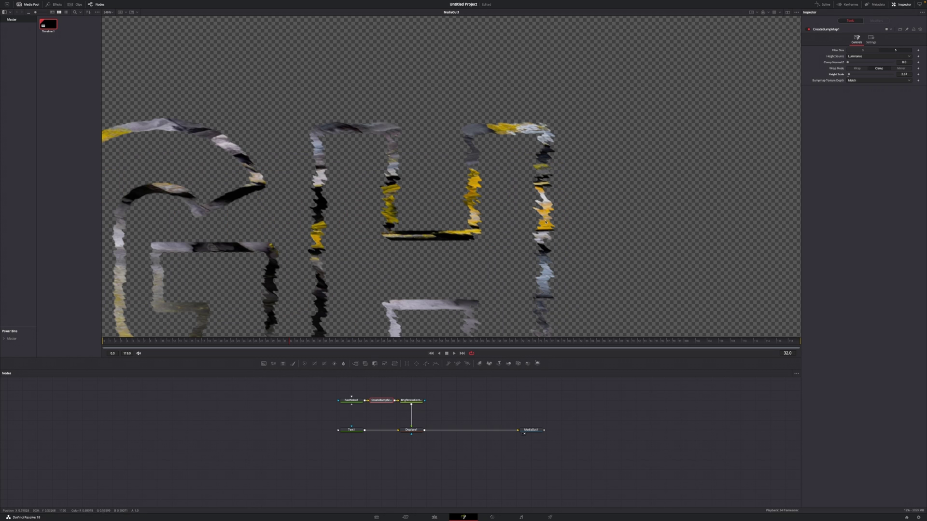
scroll(554, 175, "down", 5)
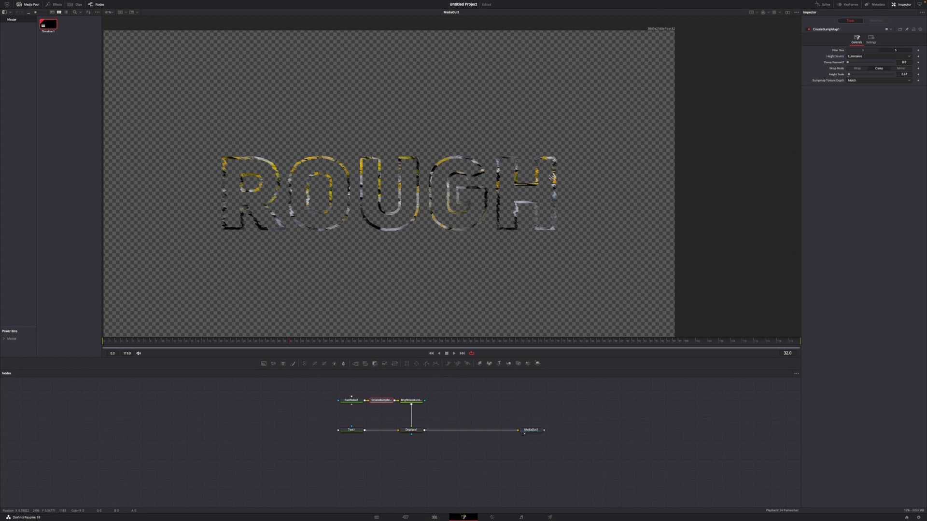
- Raise Displace1's Refraction Strength from 0.1 to roughly 0.3
left_click(415, 430)
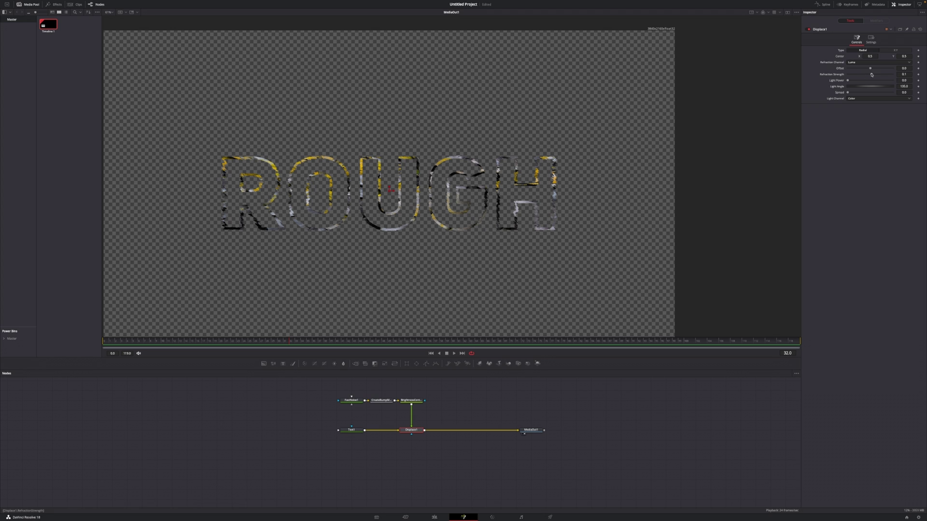
left_click_drag(872, 75, 875, 75)
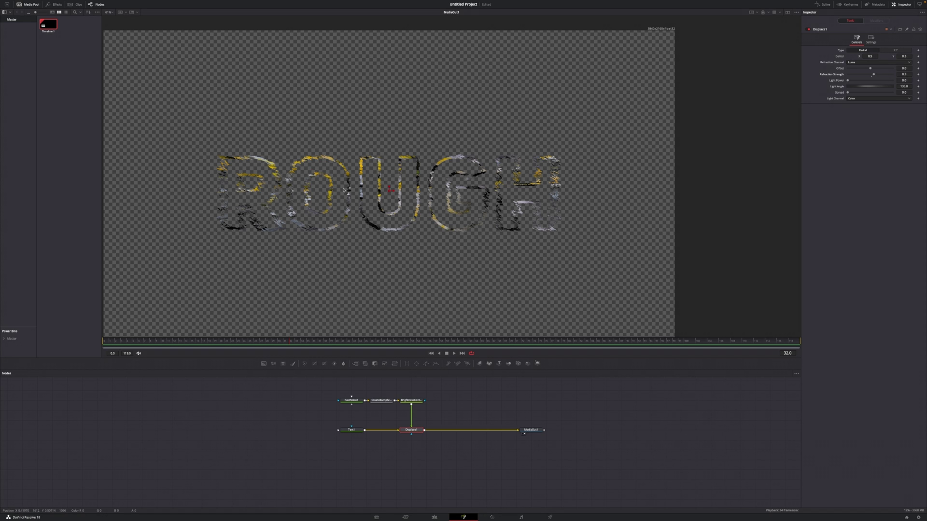
- Copy Text1, paste it as an instance, and place Instance_Text1 below Text1
left_click(354, 430)
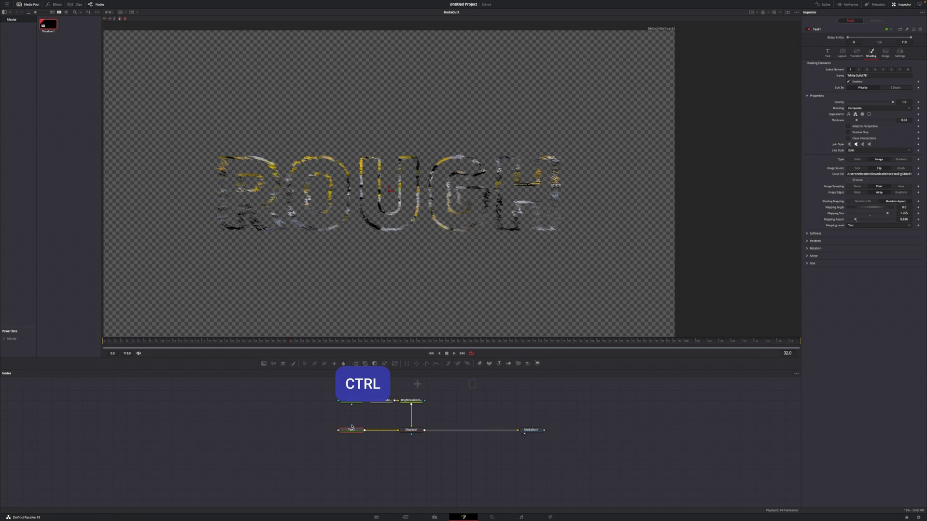
key("ctrl+c")
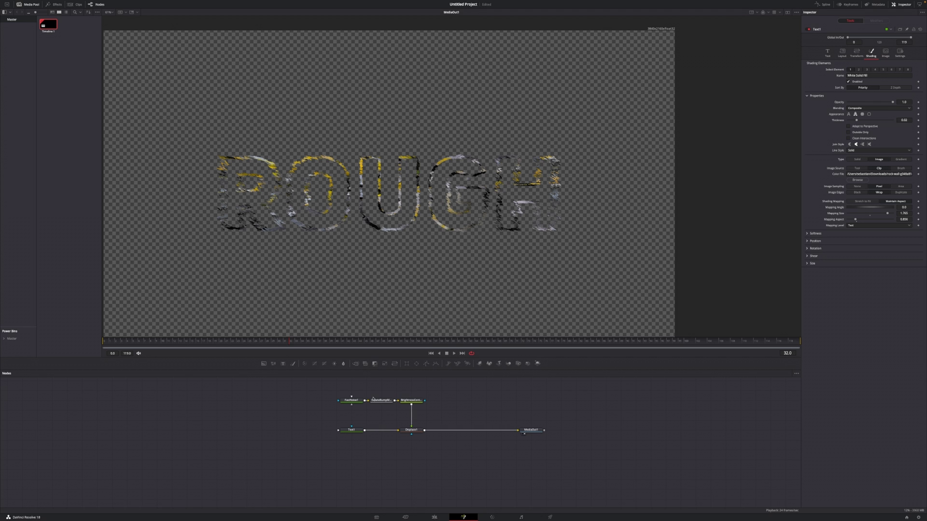
key("shift")
key("ctrl+shift+v")
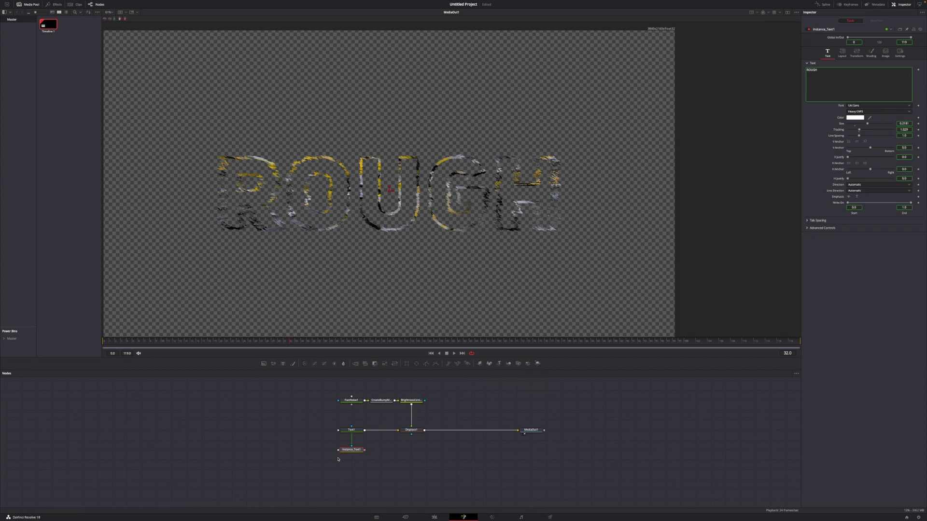
left_click_drag(354, 451, 425, 431)
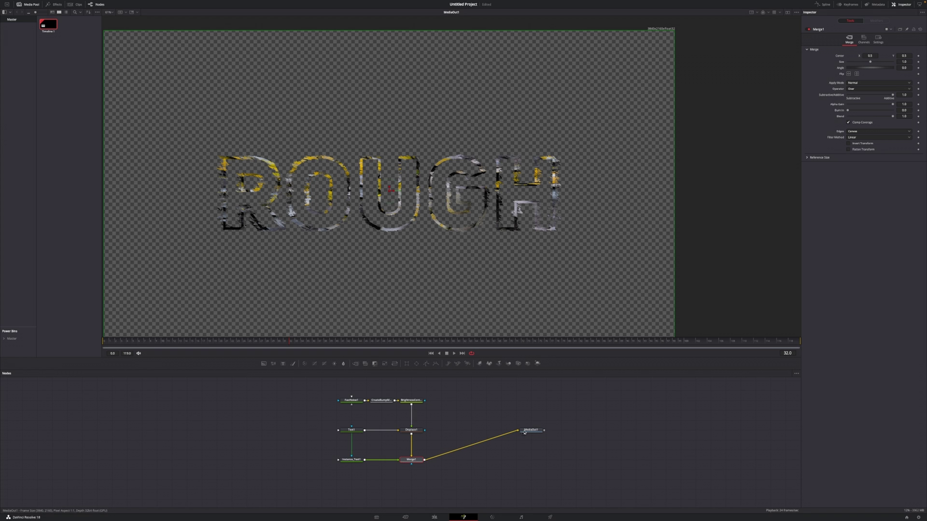
- Deinstance Instance_Text1's Appearance, switch it to solid fill, and nudge the text slightly right
left_click(351, 459)
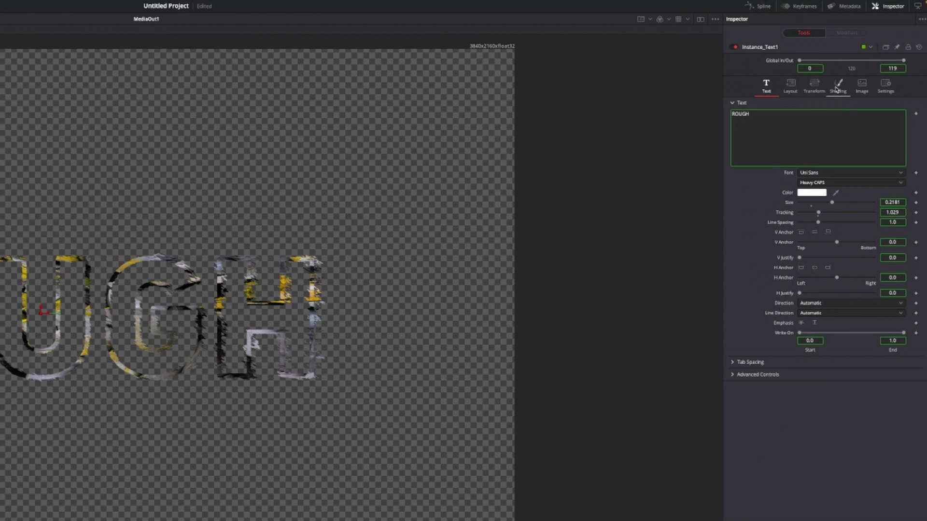
left_click(837, 87)
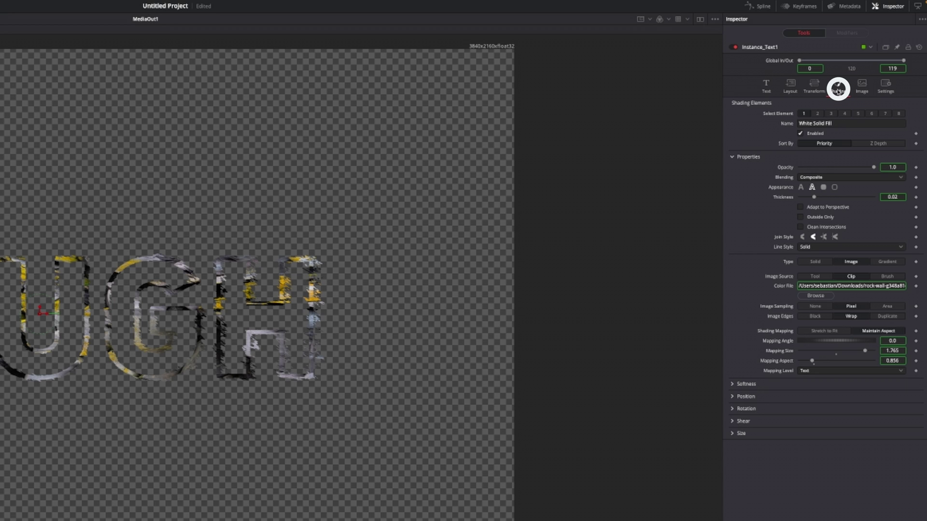
right_click(779, 189)
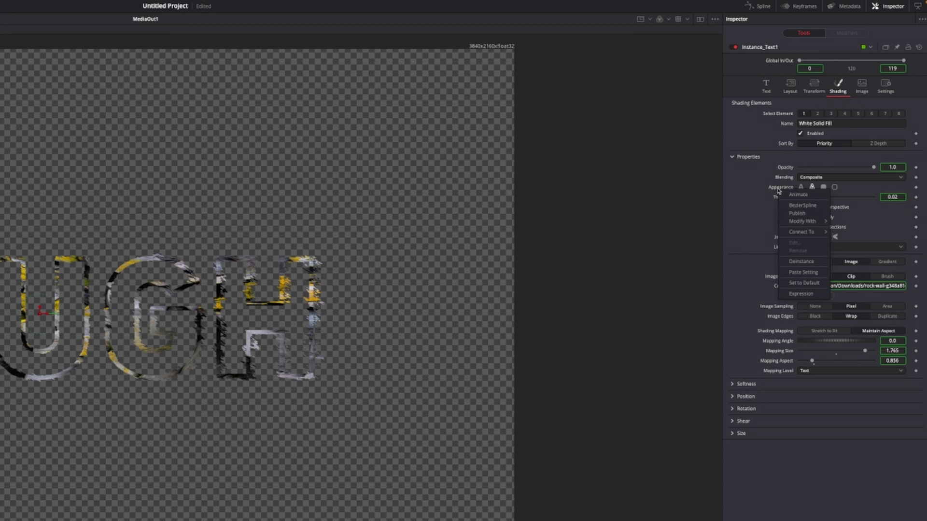
left_click(800, 261)
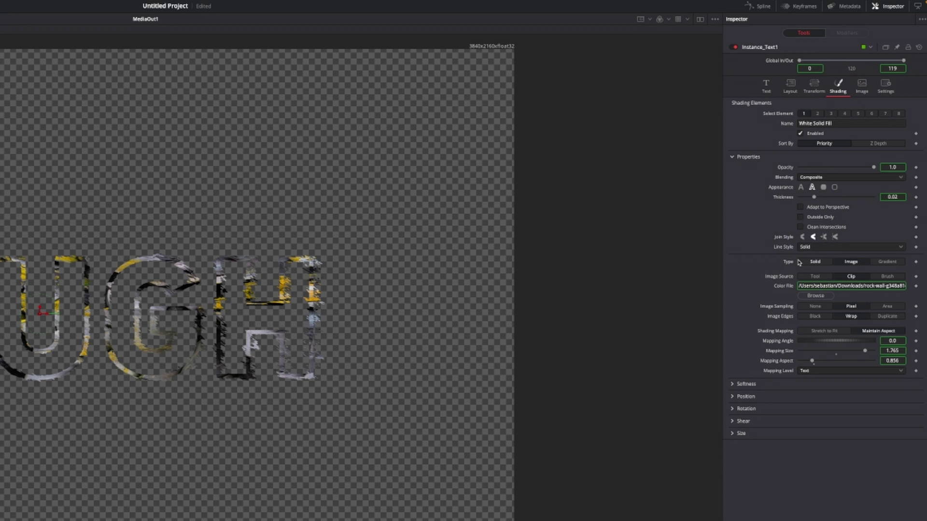
left_click(801, 188)
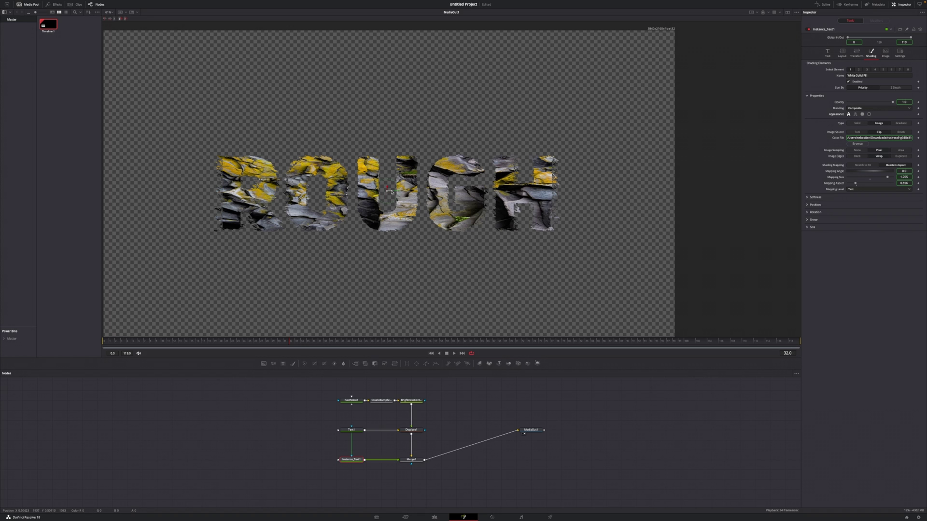
left_click_drag(390, 191, 392, 192)
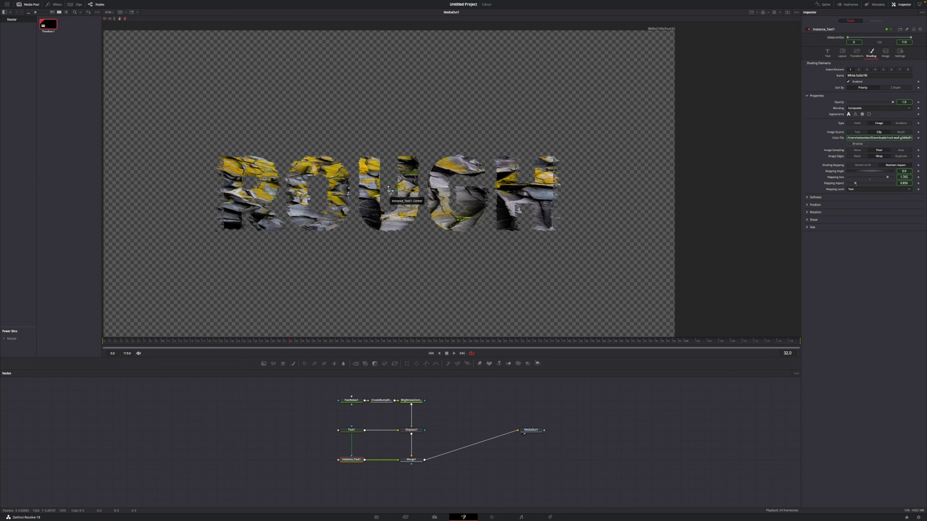
- Reset Displace1's Refraction Strength to 0.1, set Type to XY, and X Refraction to 0.024
left_click(418, 430)
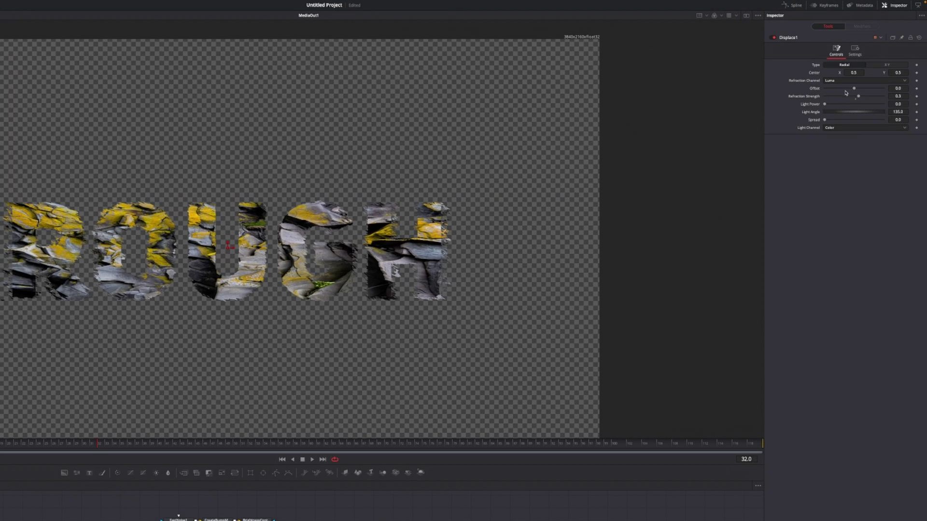
left_click_drag(858, 96, 846, 95)
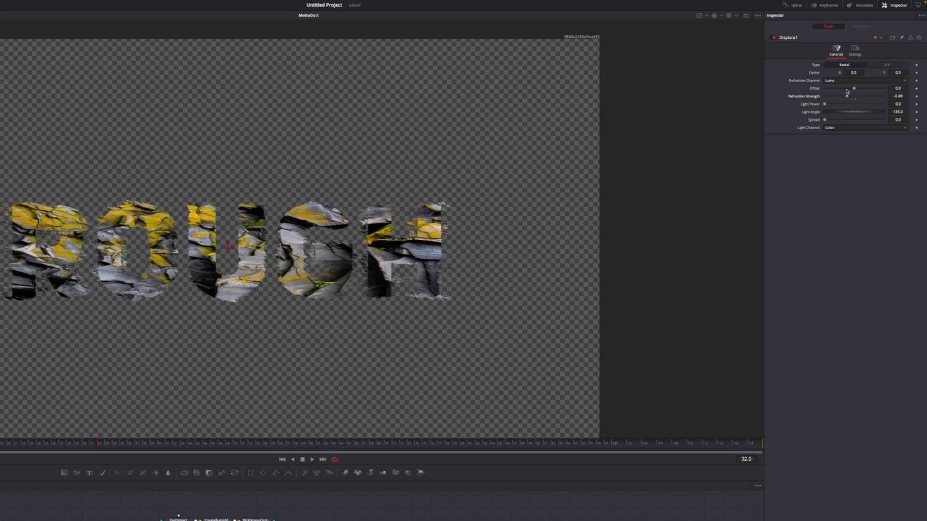
double_click(807, 96)
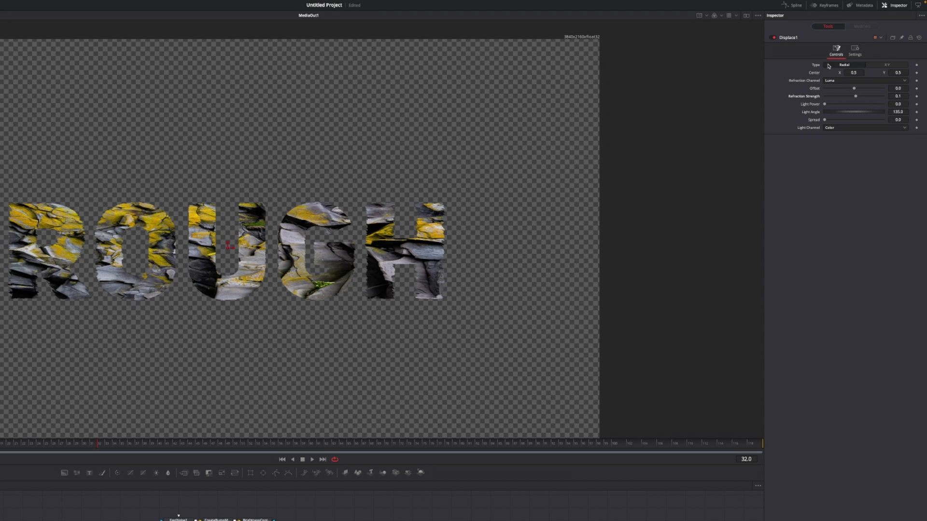
left_click(868, 66)
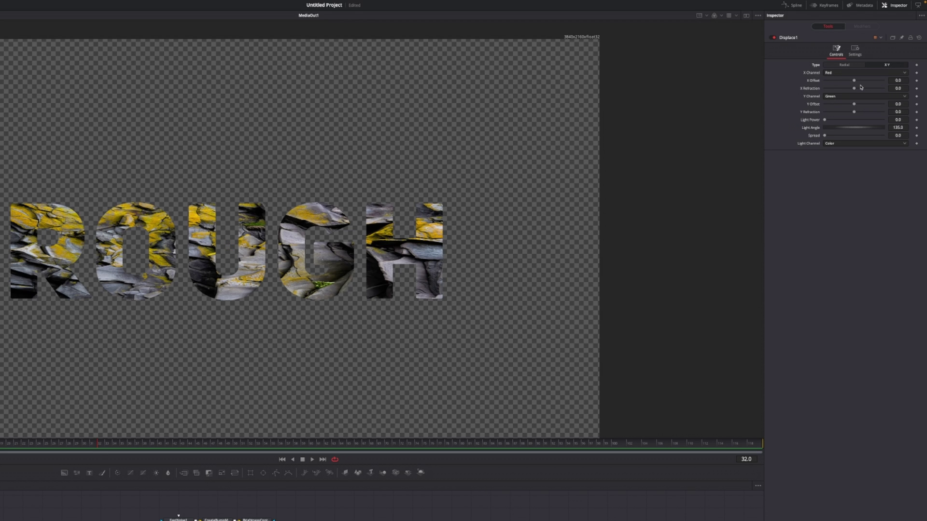
left_click_drag(854, 88, 862, 89)
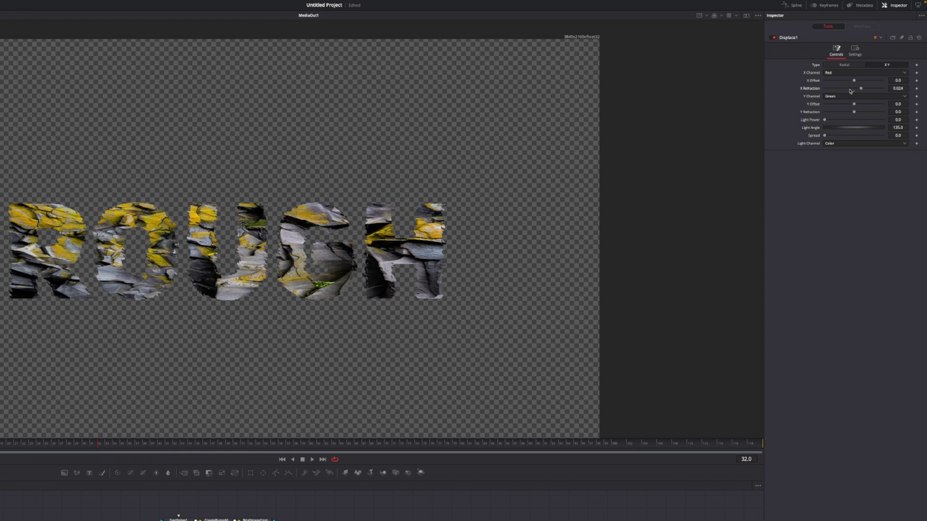